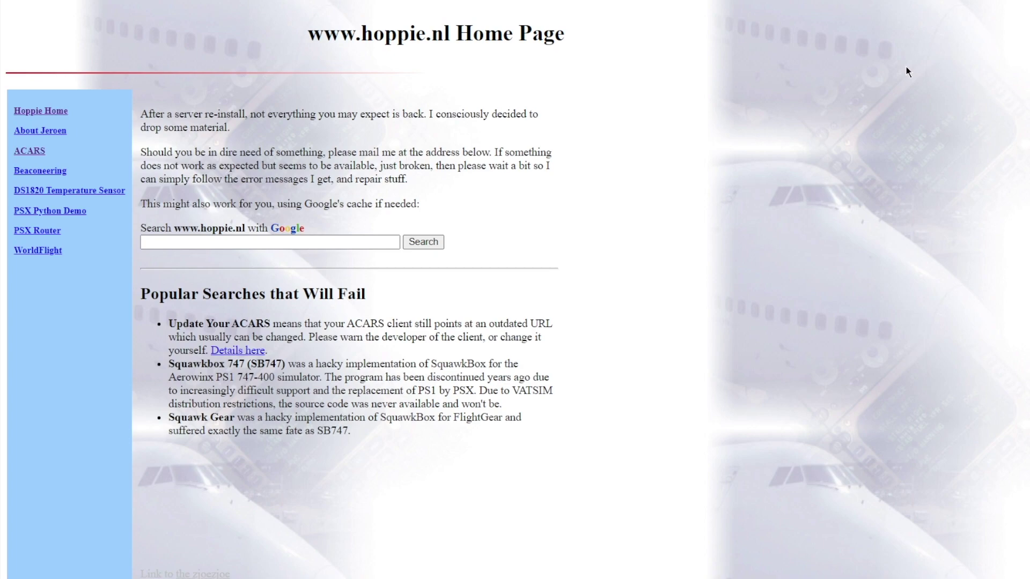
- Go to the ACARS section of the Hoppie website
{"action": "left_click", "coordinate": [30, 152]}
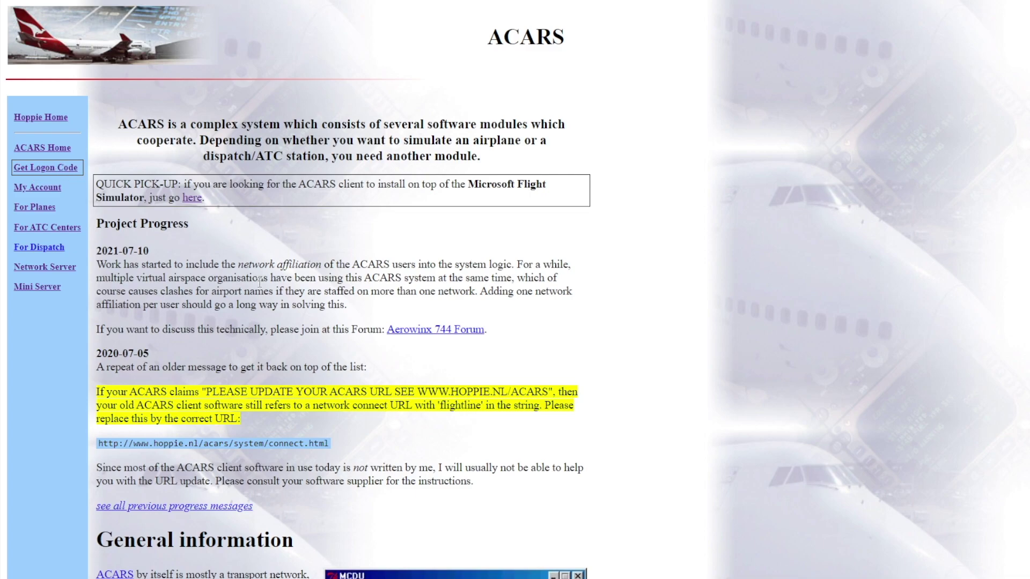
- Scroll through the ACARS introduction and Project Progress notes, then back to the top
{"action": "scroll", "coordinate": [260, 277], "scroll_direction": "down", "scroll_amount": 10}
{"action": "scroll", "coordinate": [418, 318], "scroll_direction": "up", "scroll_amount": 10}
- Go to the Get Logon Code page and review its registration form and anti-abuse riddle
{"action": "left_click", "coordinate": [51, 169]}
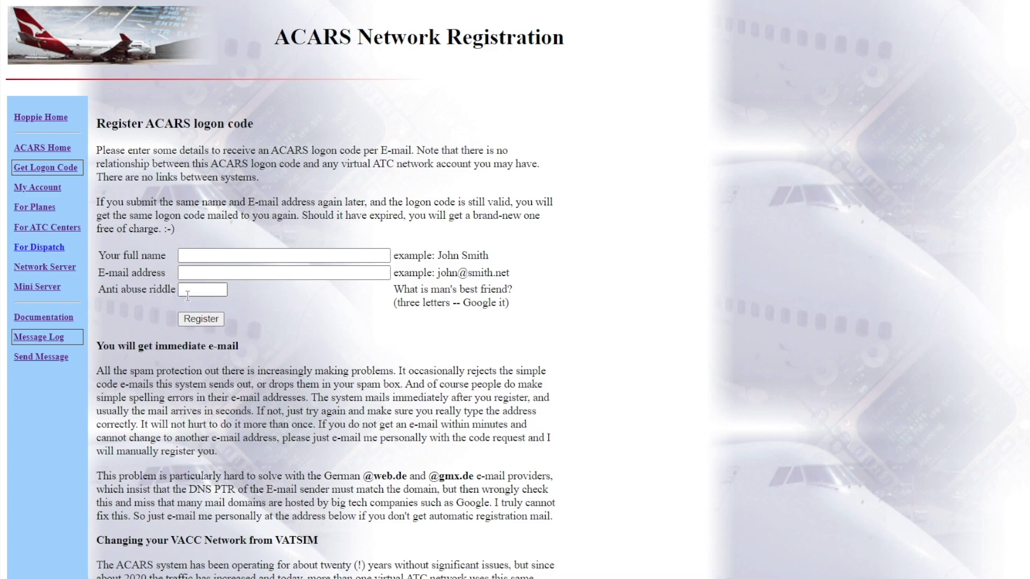
{"action": "left_click_drag", "start_coordinate": [393, 289], "coordinate": [508, 289]}
{"action": "left_click", "coordinate": [500, 289]}
{"action": "scroll", "coordinate": [98, 290], "scroll_direction": "down", "scroll_amount": 2}
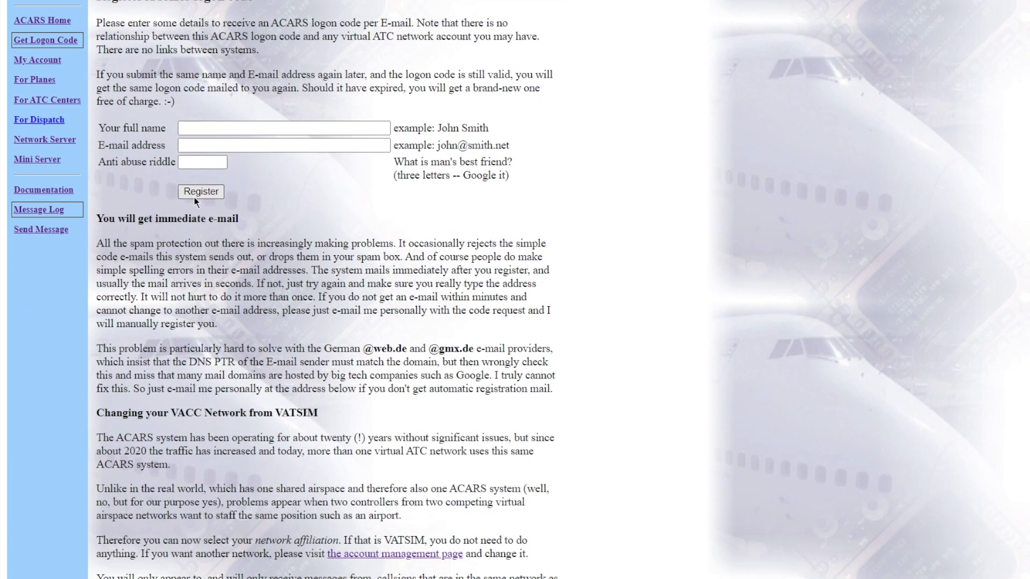
{"action": "scroll", "coordinate": [349, 313], "scroll_direction": "down", "scroll_amount": 2}
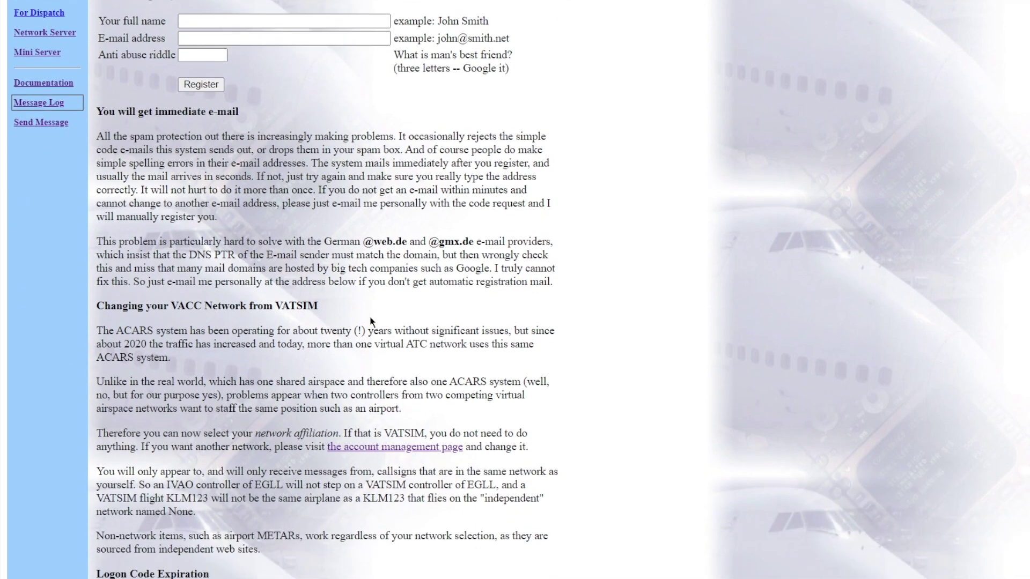
{"action": "scroll", "coordinate": [369, 319], "scroll_direction": "up", "scroll_amount": 4}
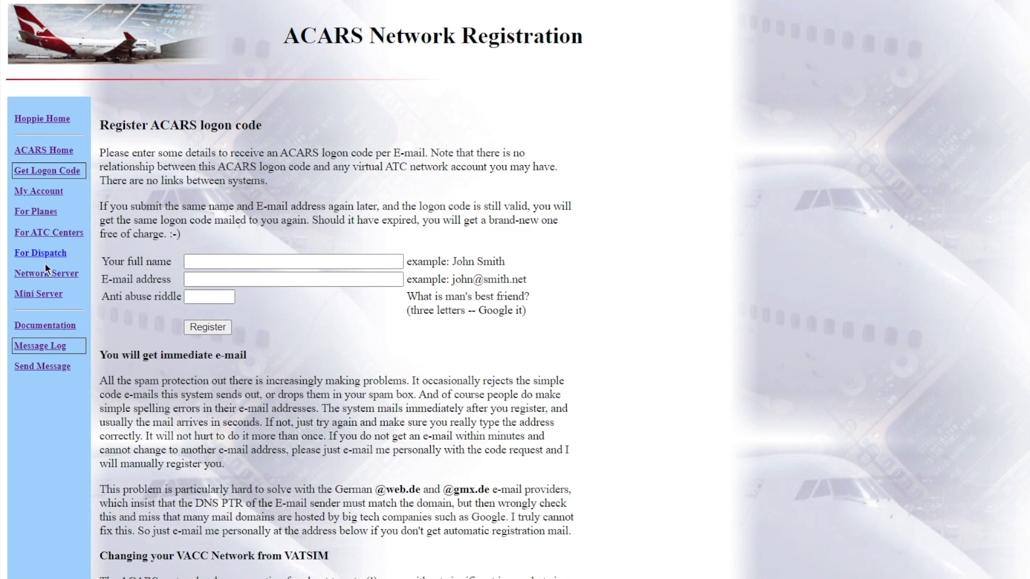
- Go to the For Planes page and read the note for MSFS users
{"action": "left_click", "coordinate": [36, 213]}
{"action": "scroll", "coordinate": [220, 209], "scroll_direction": "down", "scroll_amount": 7}
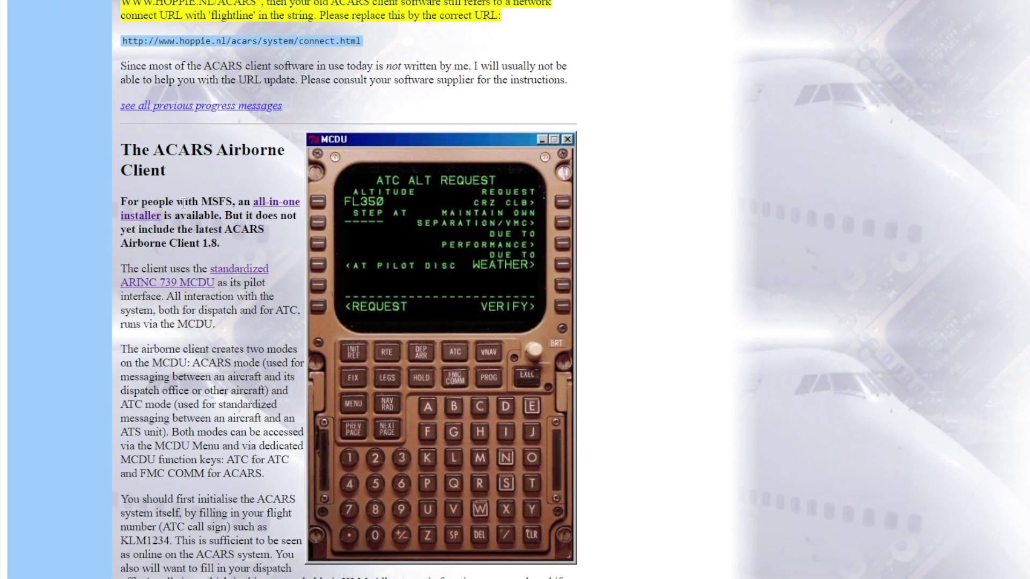
{"action": "left_click_drag", "start_coordinate": [120, 202], "coordinate": [228, 195]}
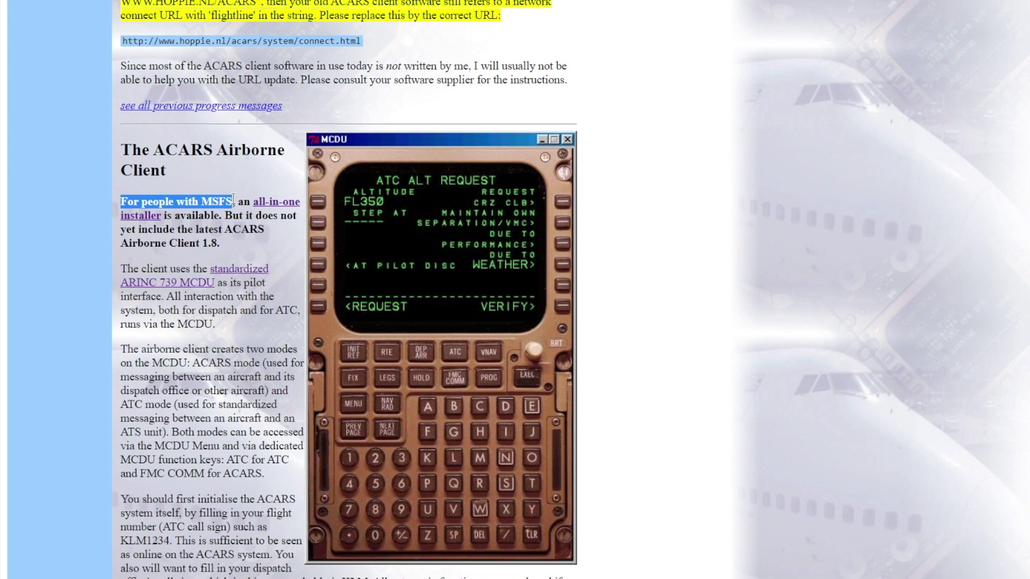
{"action": "left_click", "coordinate": [227, 193]}
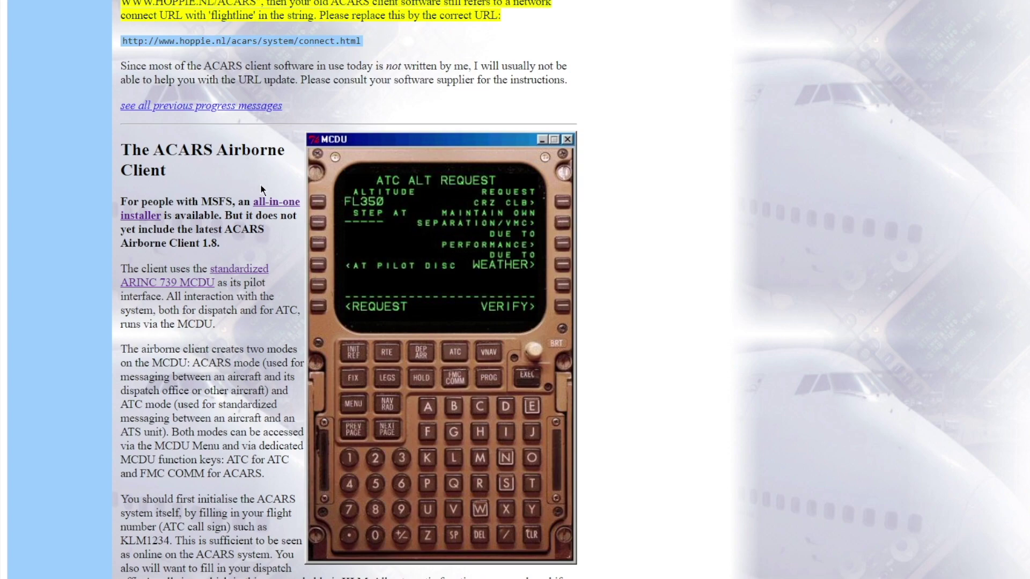
- Download the acars-msfs-1.1-install.exe all-in-one installer for MSFS
{"action": "left_click", "coordinate": [277, 201]}
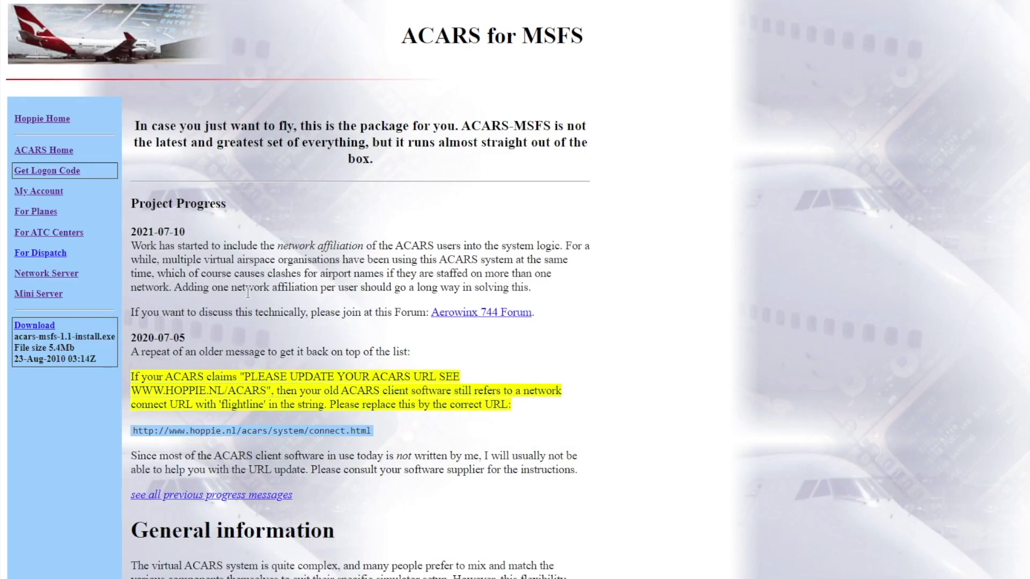
{"action": "left_click", "coordinate": [44, 328]}
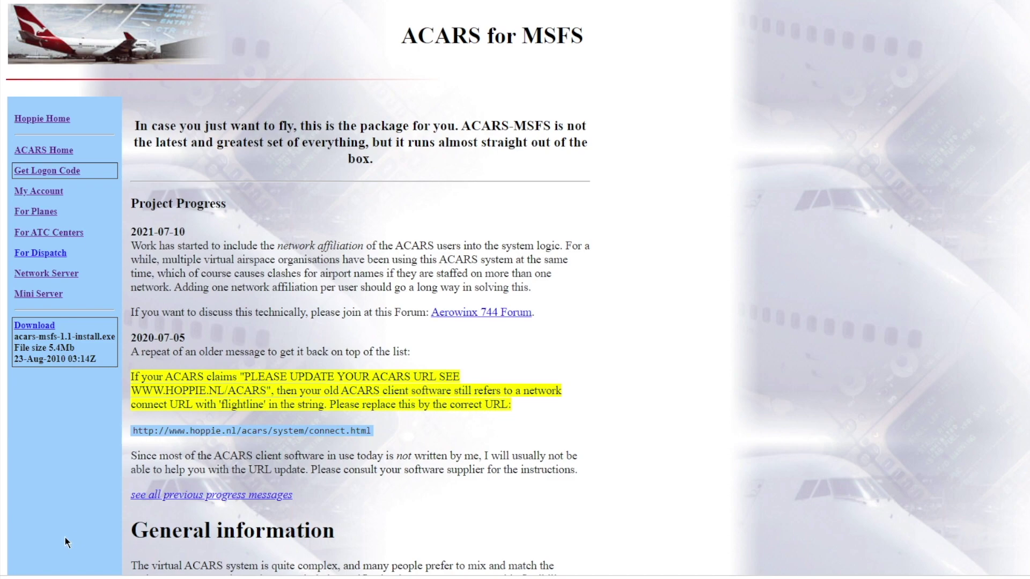
{"action": "left_click", "coordinate": [15, 578]}
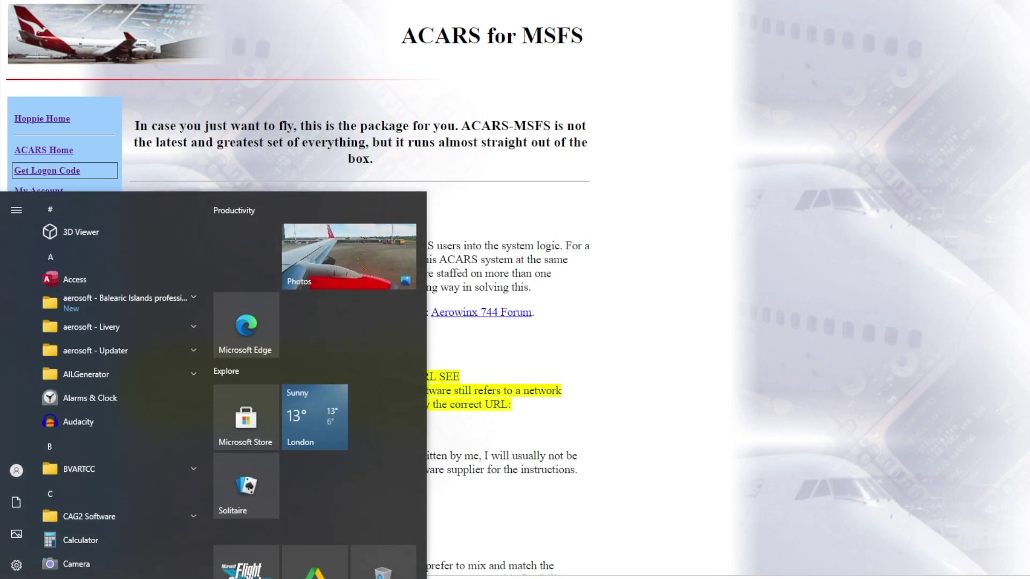
- Launch ACARS MSFS by searching 'ac' in the Start menu
{"action": "type", "text": "ac"}
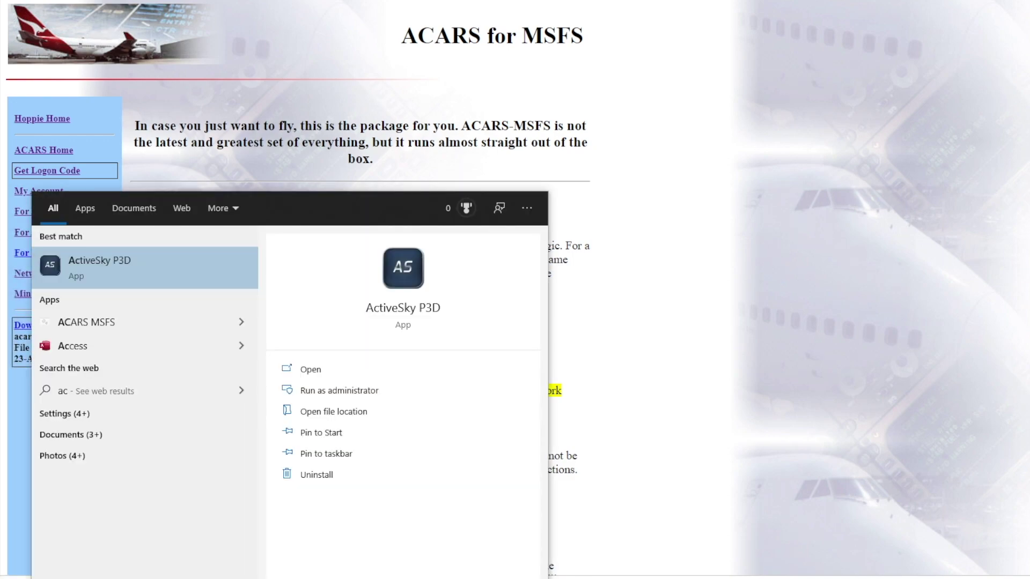
{"action": "left_click", "coordinate": [102, 319]}
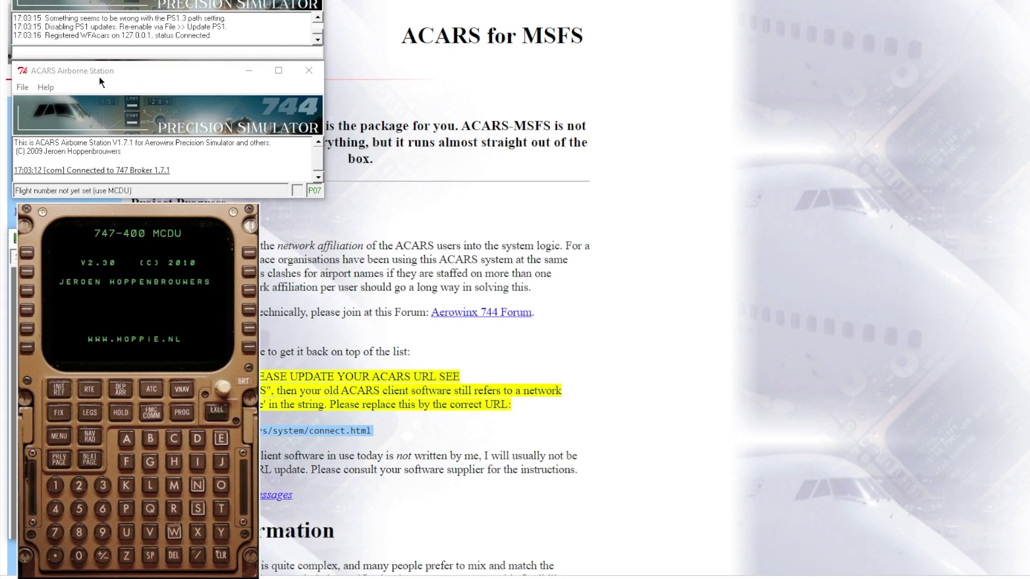
- Bring up File > Setup... and check the entered logon code in ACARS Setup
{"action": "left_click", "coordinate": [22, 88]}
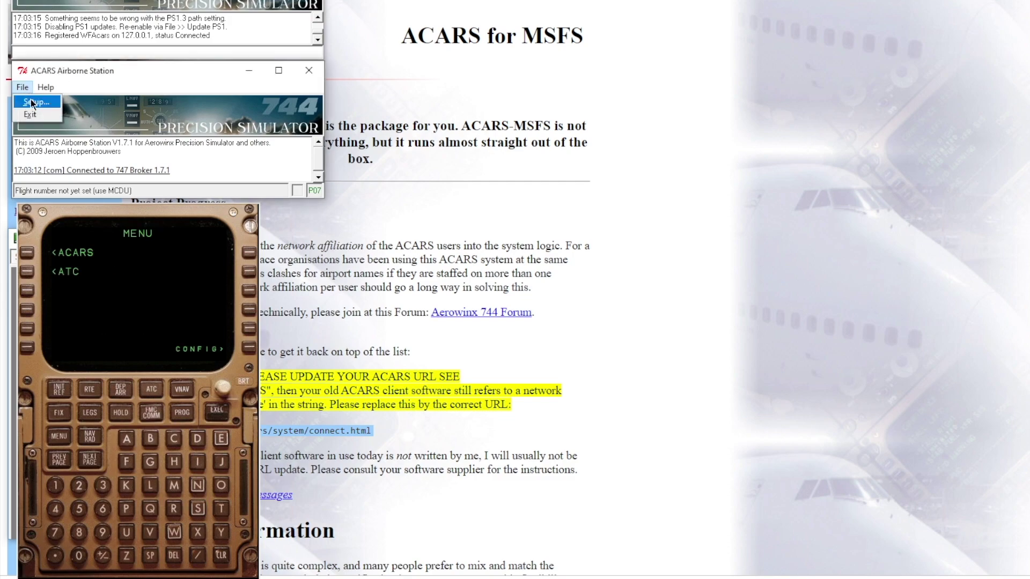
{"action": "left_click", "coordinate": [31, 102]}
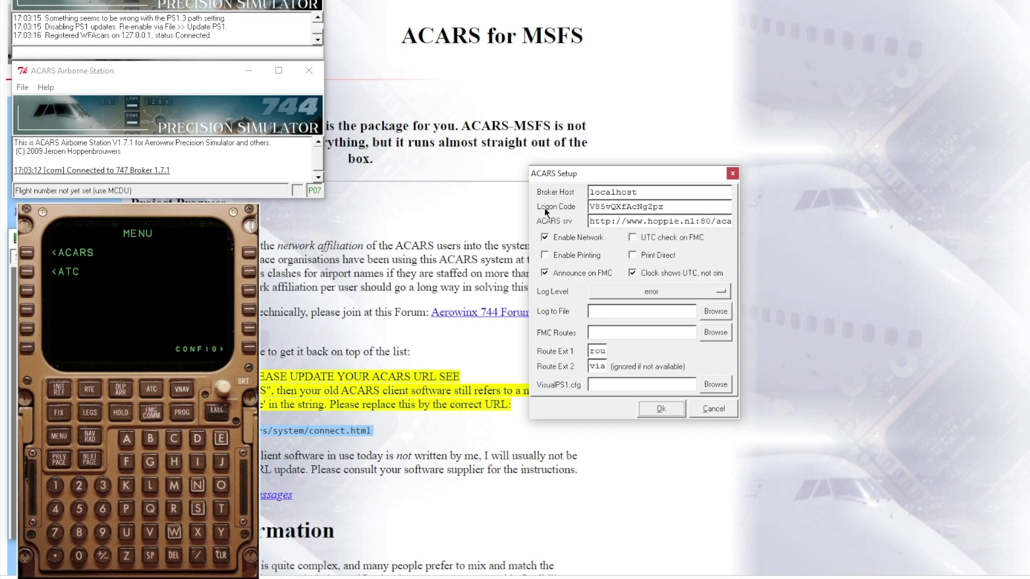
{"action": "double_click", "coordinate": [615, 207]}
{"action": "left_click", "coordinate": [664, 207]}
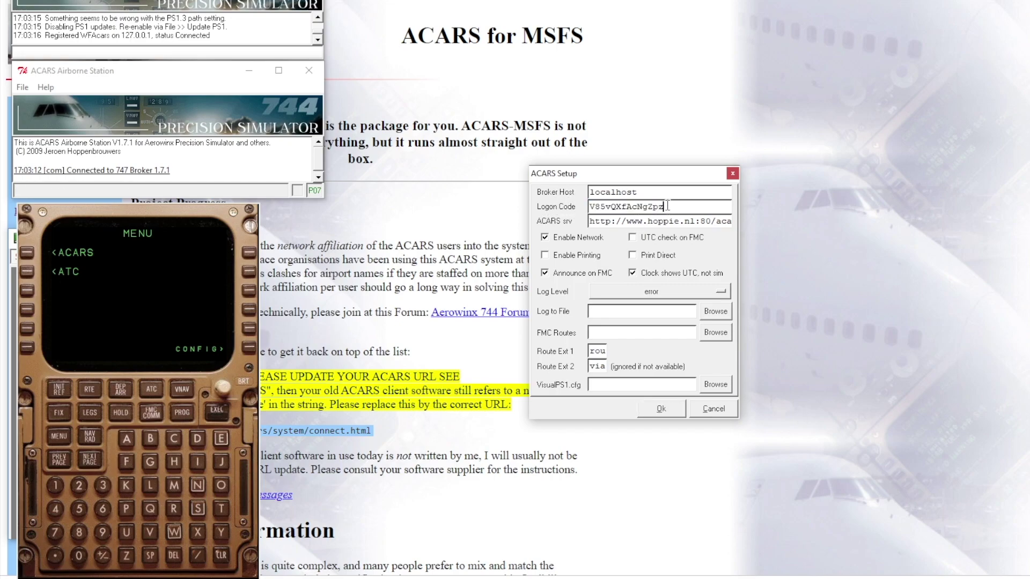
{"action": "left_click_drag", "start_coordinate": [665, 207], "coordinate": [564, 196]}
{"action": "left_click", "coordinate": [635, 207]}
- Enter flight number EZY25K on the MCDU ACARS preflight page
{"action": "left_click", "coordinate": [28, 252]}
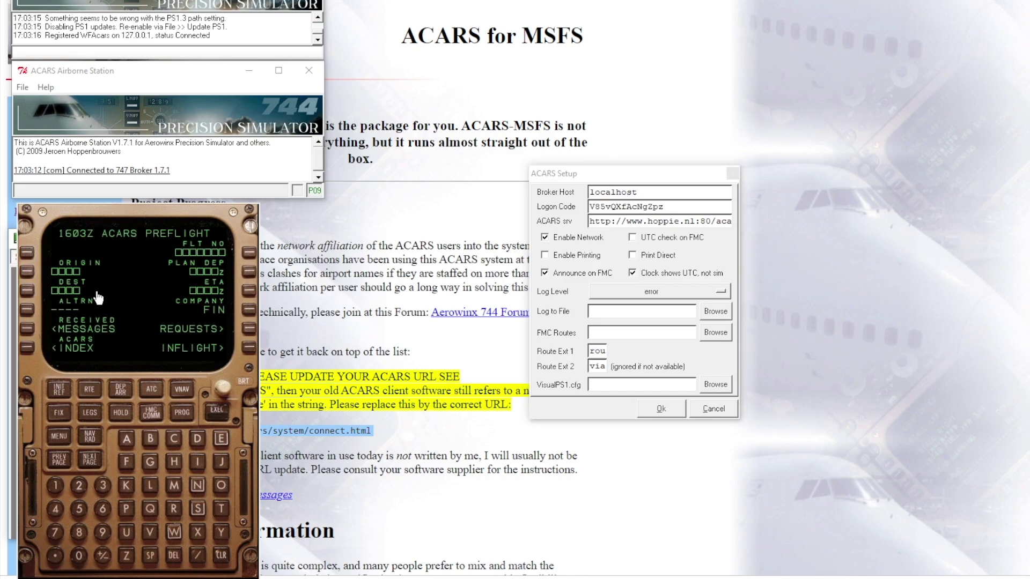
{"action": "left_click", "coordinate": [221, 438]}
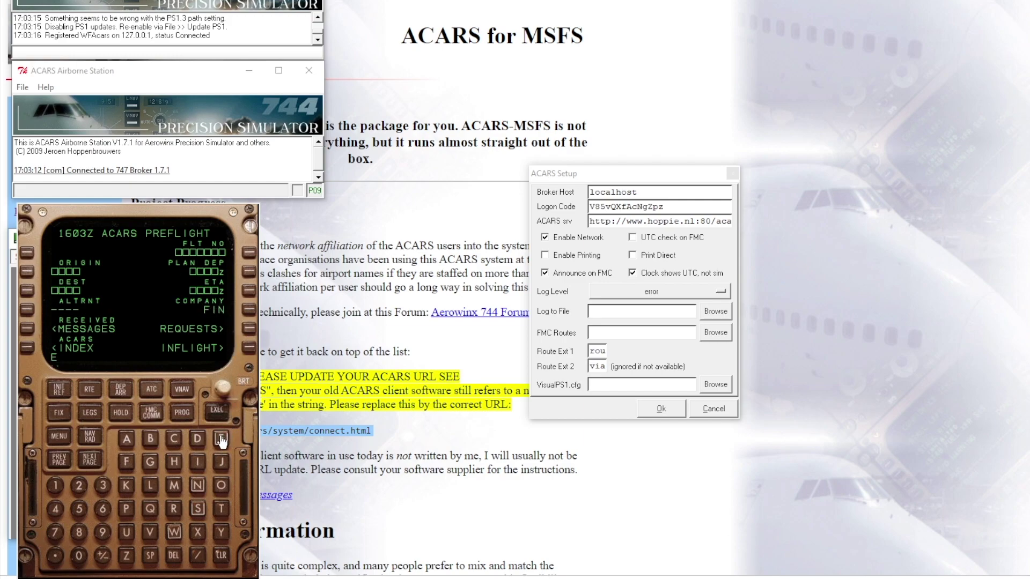
{"action": "left_click", "coordinate": [126, 555]}
{"action": "left_click", "coordinate": [221, 534]}
{"action": "left_click", "coordinate": [79, 485]}
{"action": "left_click", "coordinate": [79, 509]}
{"action": "left_click", "coordinate": [120, 488]}
{"action": "left_click", "coordinate": [249, 252]}
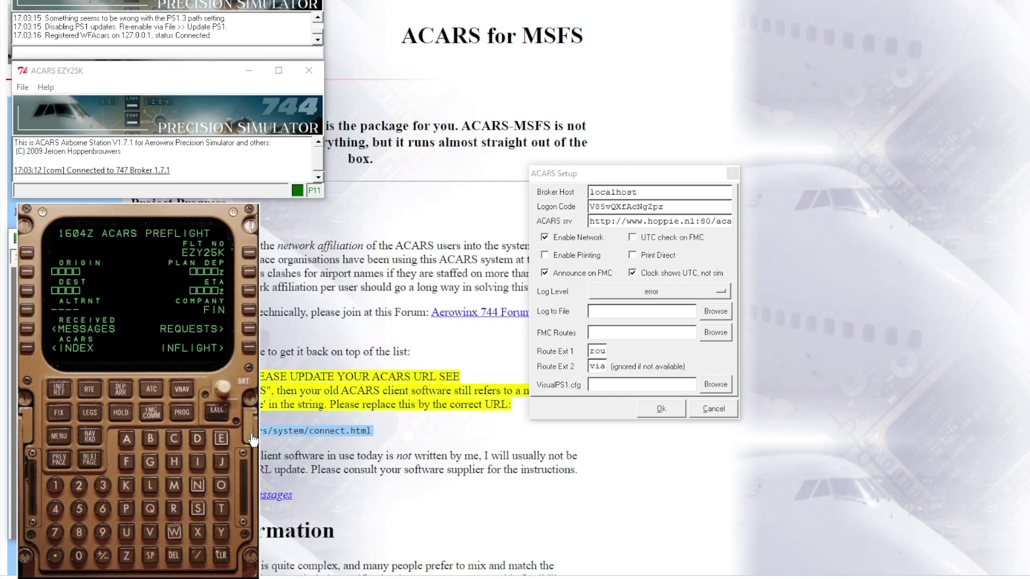
- Change the preflight company code from FIN to EZY
{"action": "left_click", "coordinate": [222, 439]}
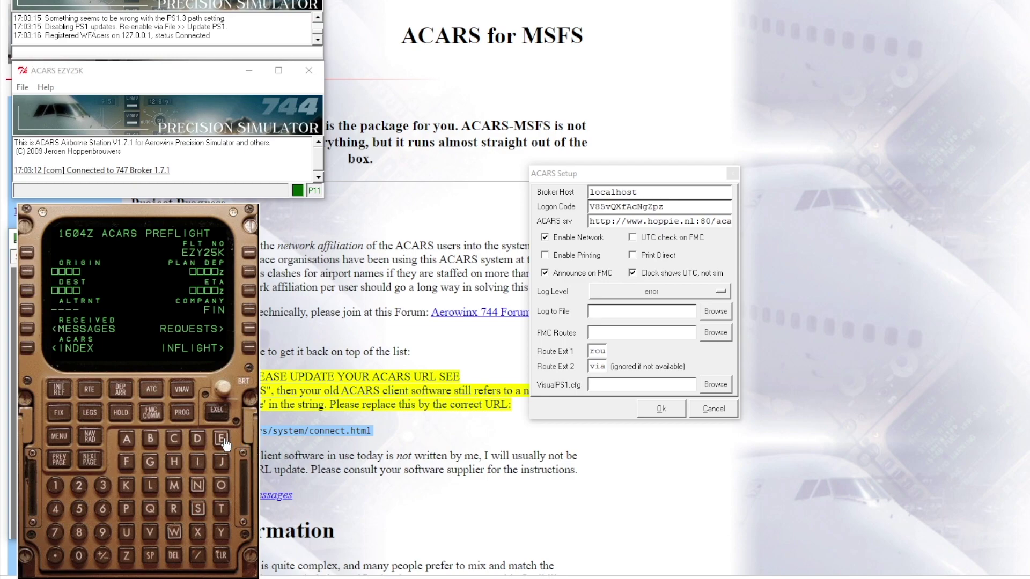
{"action": "left_click", "coordinate": [129, 553]}
{"action": "left_click", "coordinate": [221, 531]}
{"action": "left_click", "coordinate": [249, 309]}
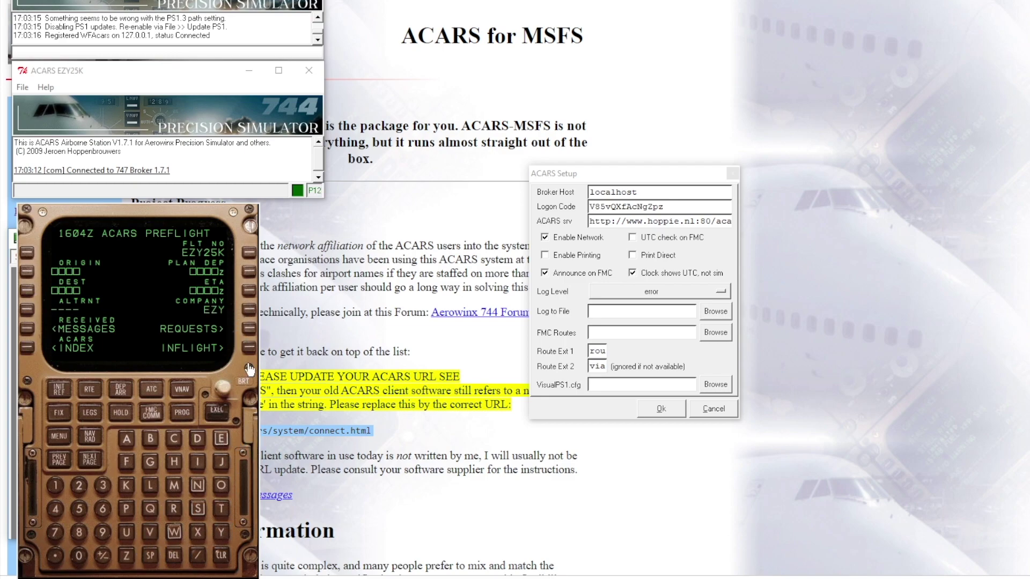